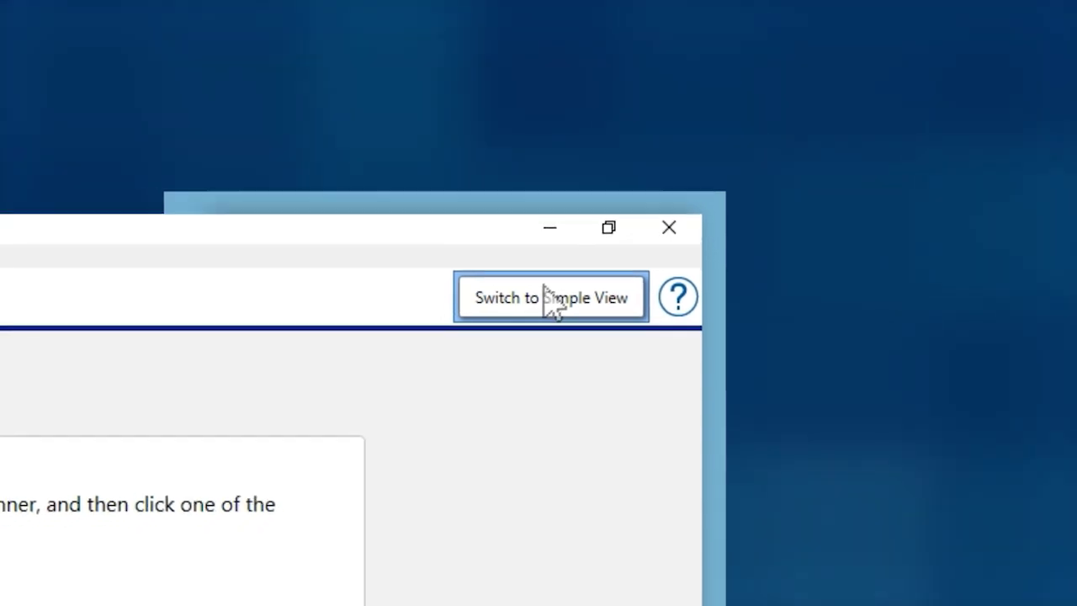
# - Switch to Simple View and open the Job Settings list showing the Scan to PDF job
pyautogui.click(536, 308)
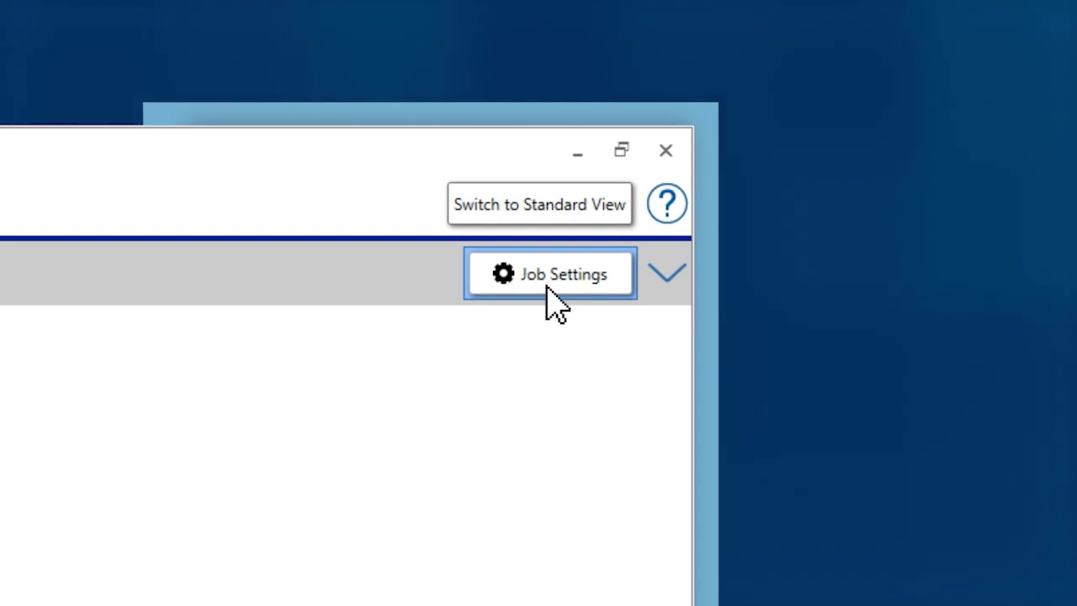
pyautogui.click(548, 287)
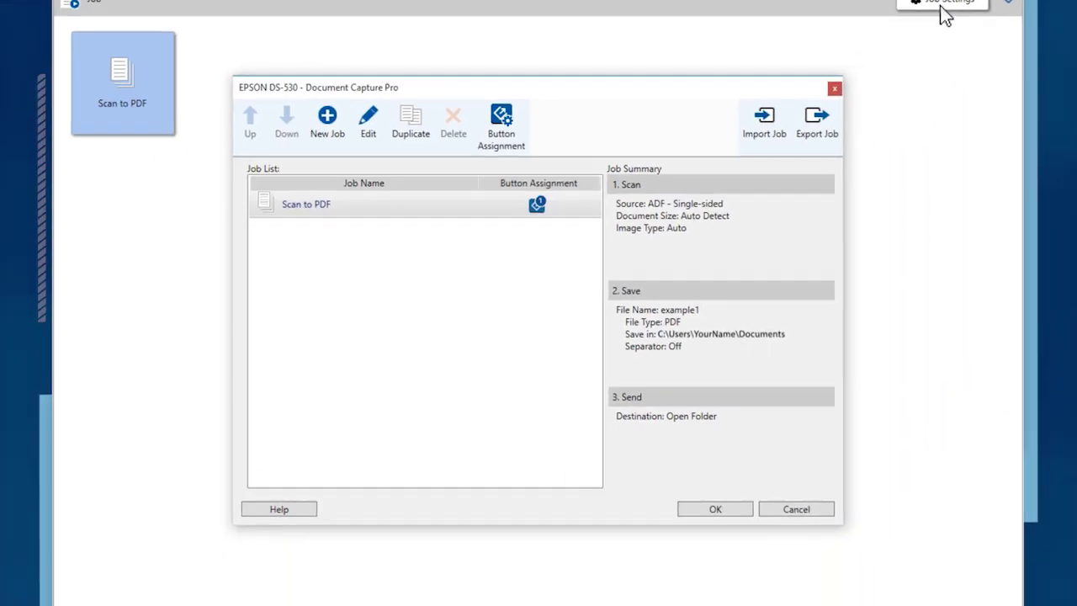
# - Create a new job named 'Double Sided PDF' with Source set to ADF - Double-sided
pyautogui.click(337, 152)
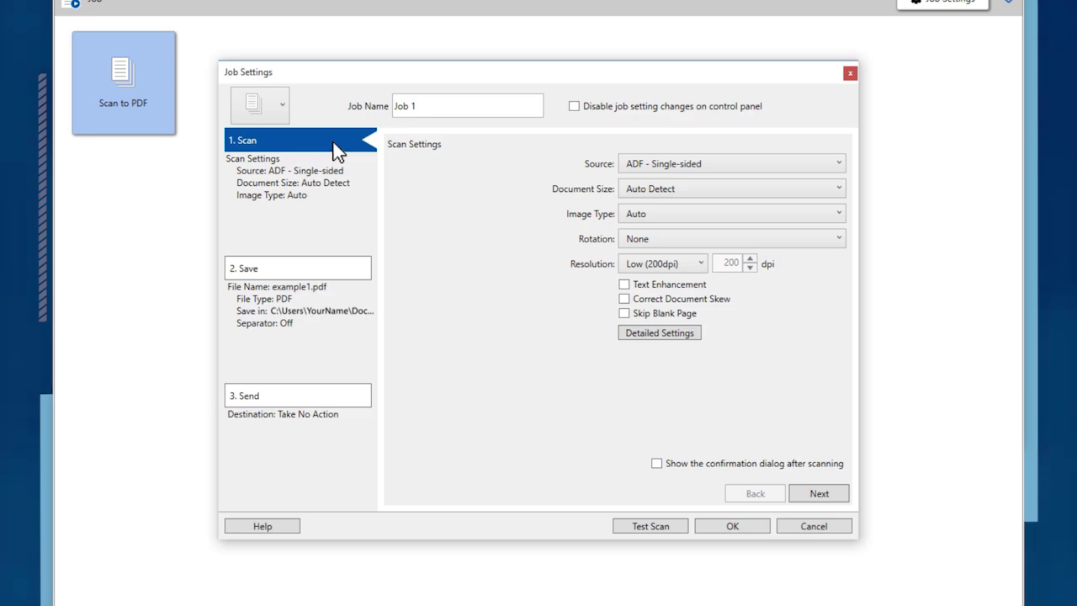
pyautogui.tripleClick(501, 103)
pyautogui.write('Double Sided')
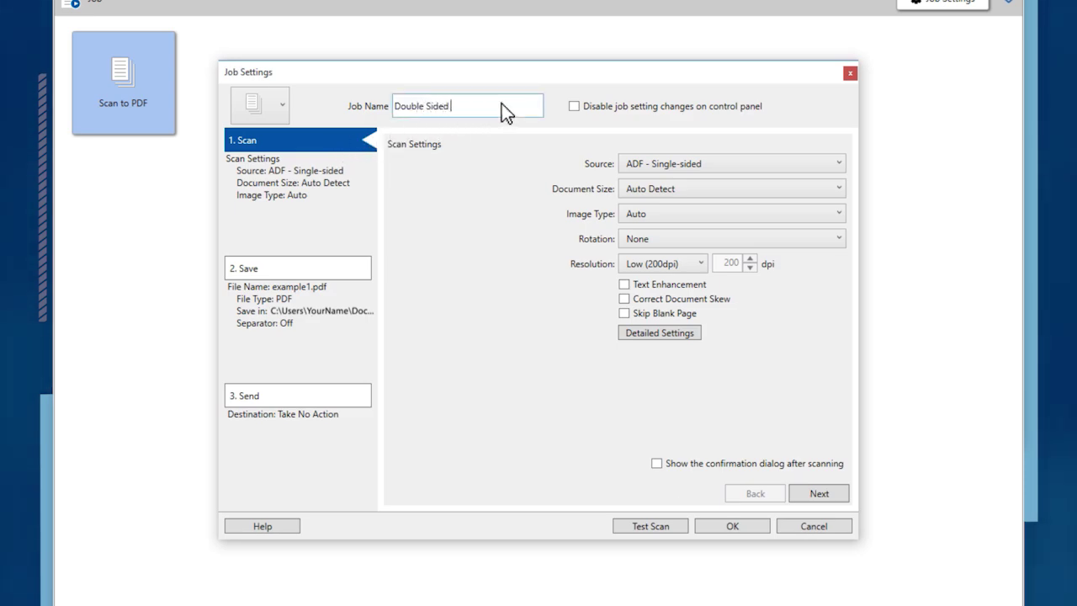
pyautogui.write(' PDF')
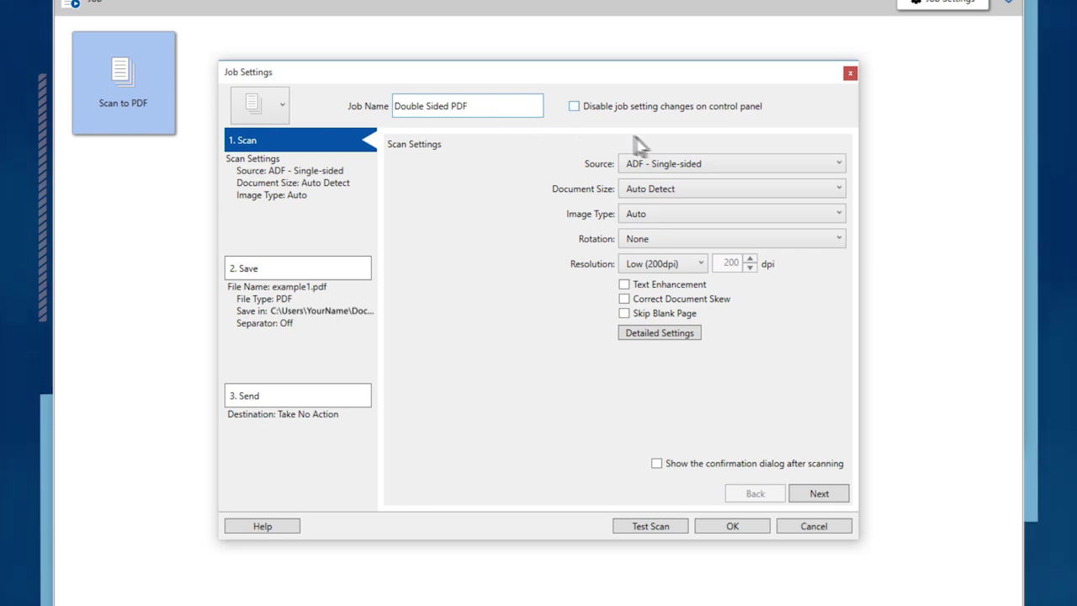
pyautogui.click(748, 166)
pyautogui.click(748, 198)
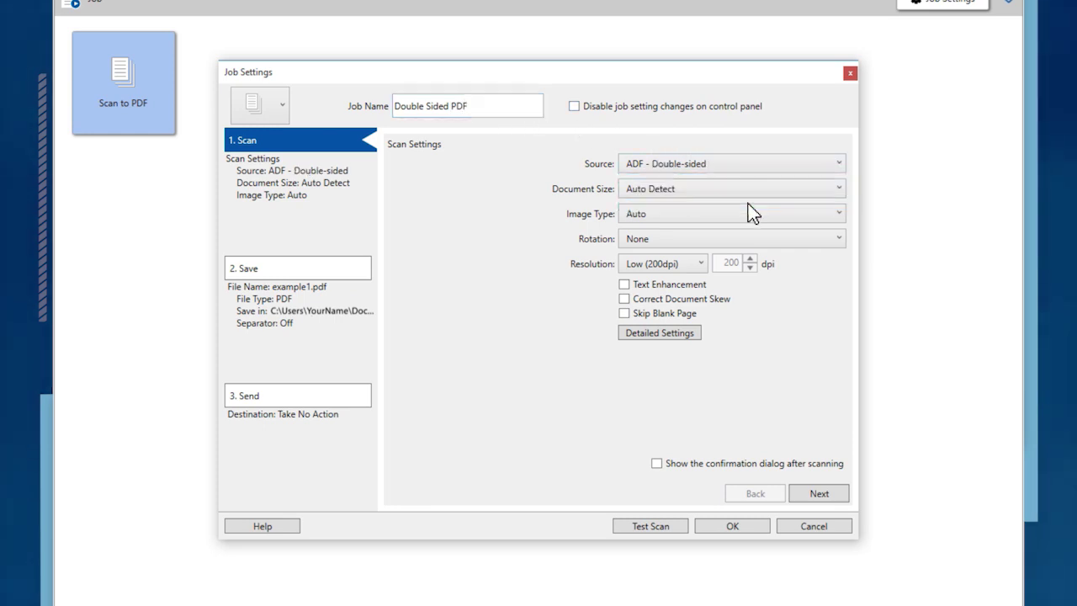
# - Set Medium (300dpi) resolution and enable Text Enhancement and Correct Document Skew
pyautogui.click(697, 263)
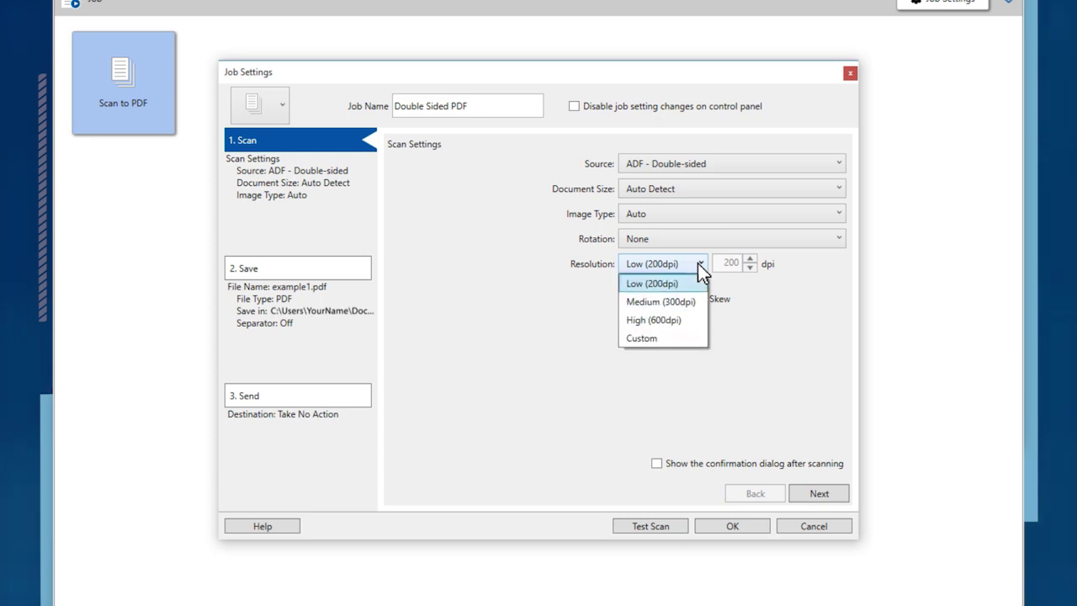
pyautogui.click(698, 299)
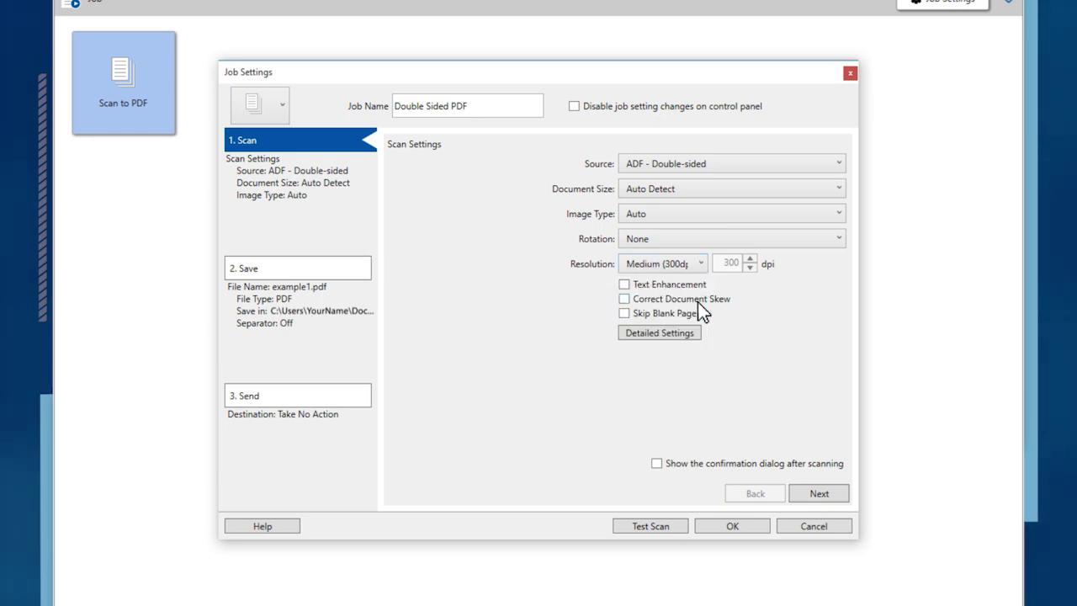
pyautogui.click(624, 286)
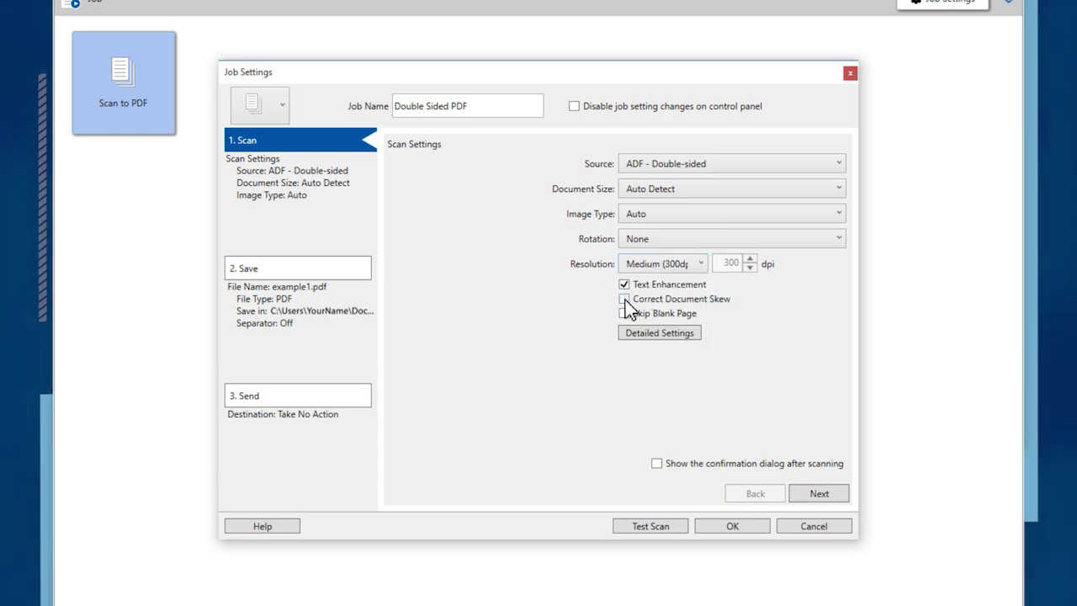
pyautogui.click(624, 300)
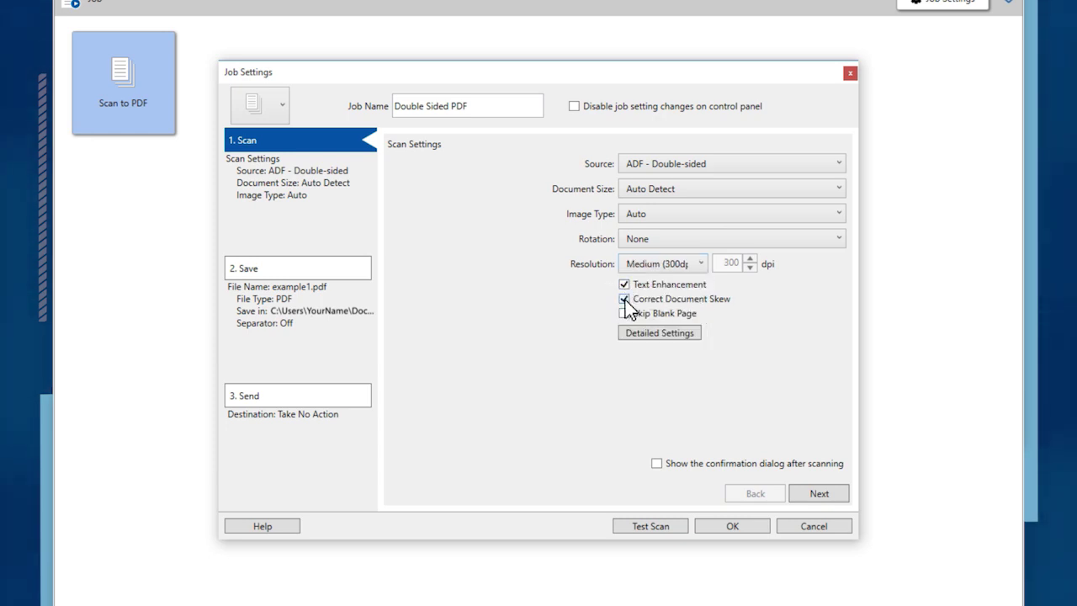
# - Keep PDF as the job's file type in Save Settings, then continue
pyautogui.click(829, 493)
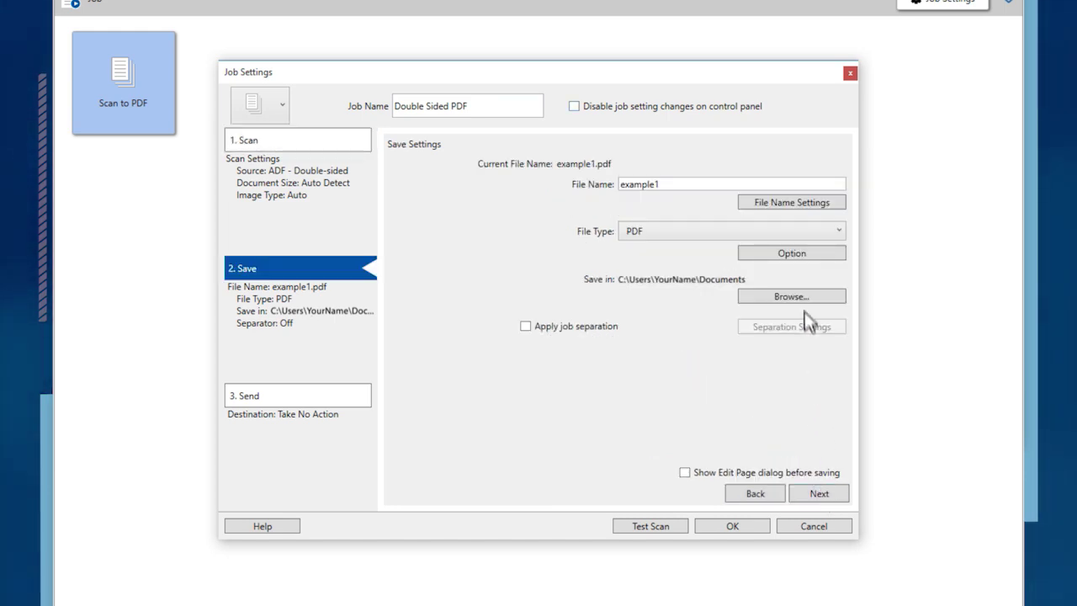
pyautogui.click(791, 232)
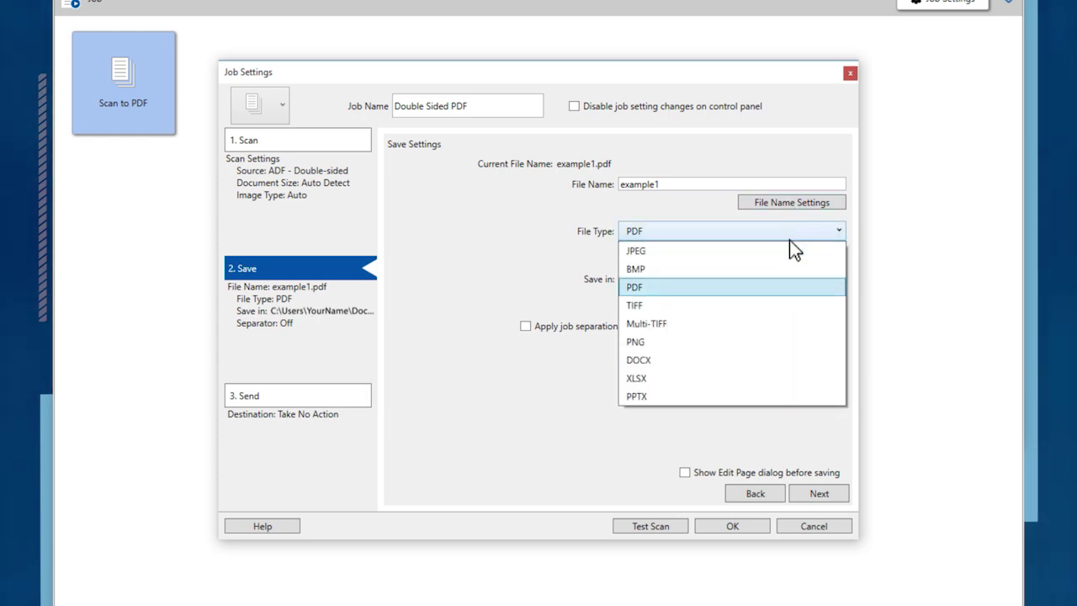
pyautogui.click(794, 287)
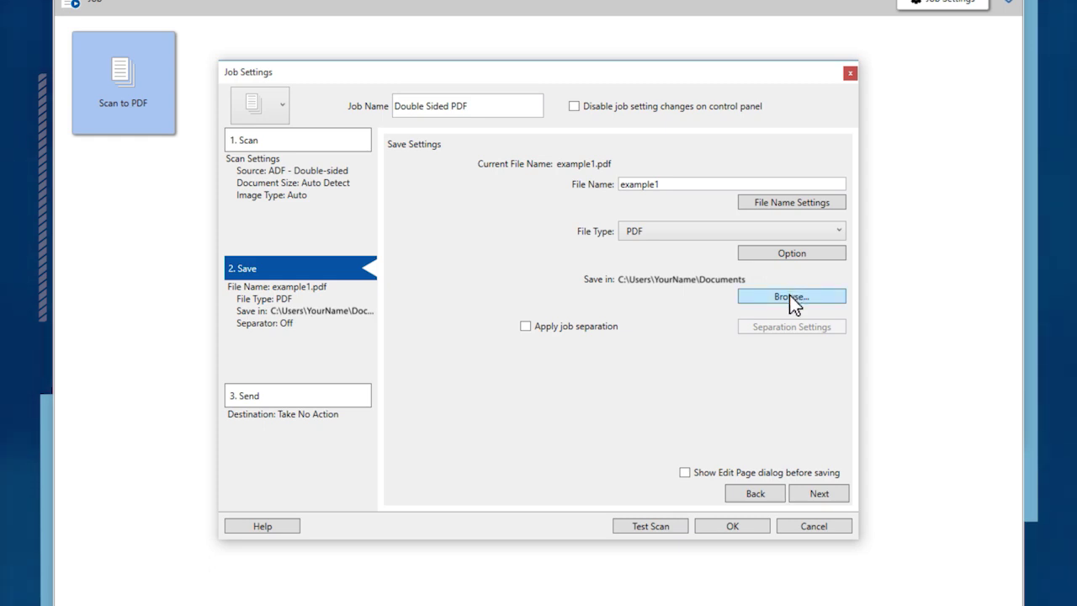
pyautogui.click(818, 494)
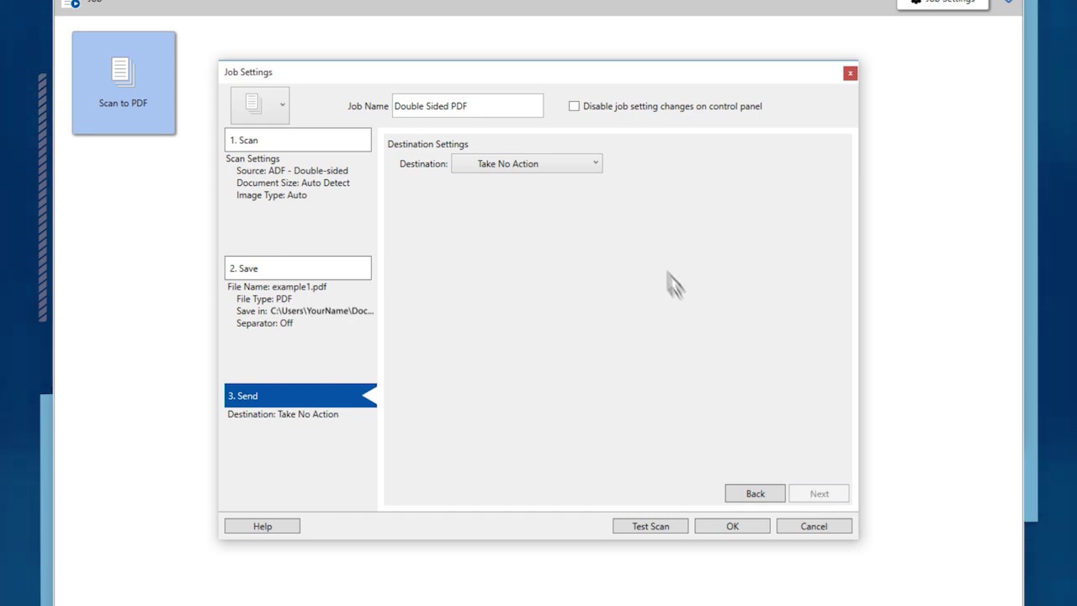
# - Set the destination to Open Folder, run a test scan, and save the job
pyautogui.click(593, 165)
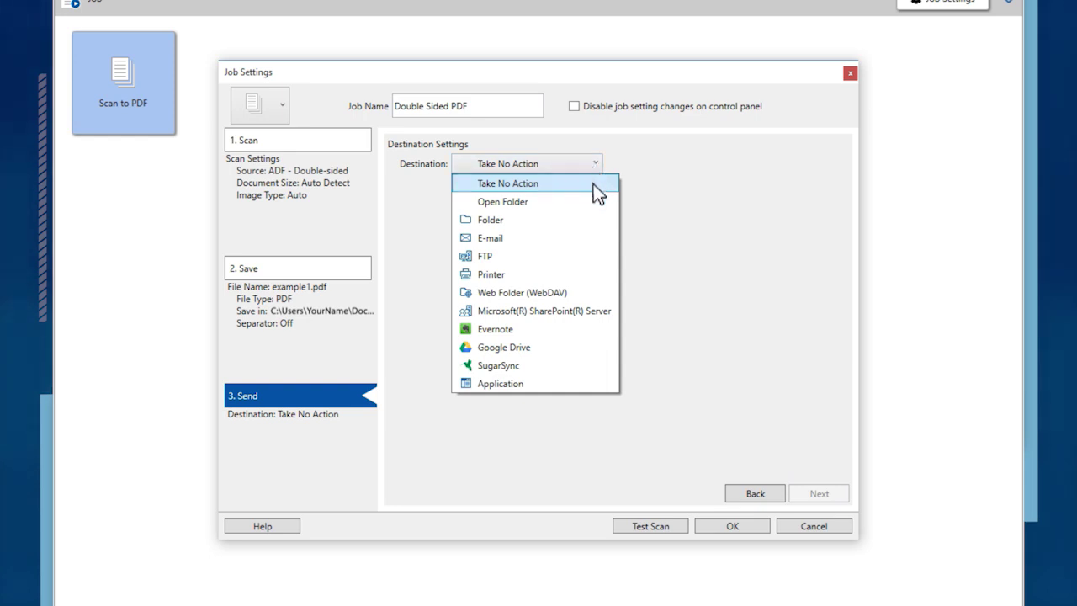
pyautogui.click(593, 201)
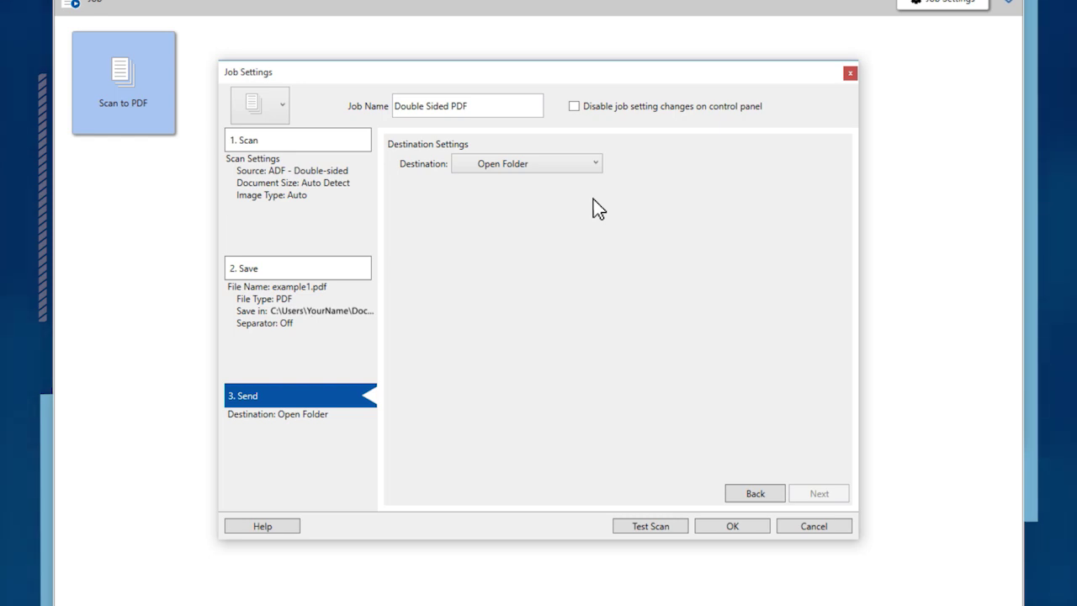
pyautogui.click(649, 526)
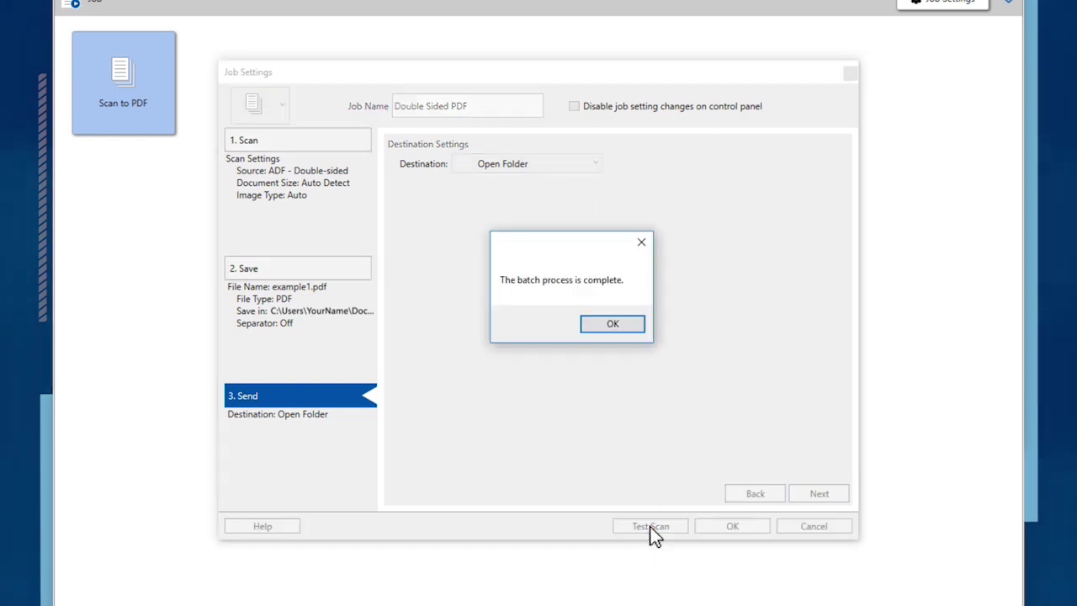
pyautogui.click(614, 325)
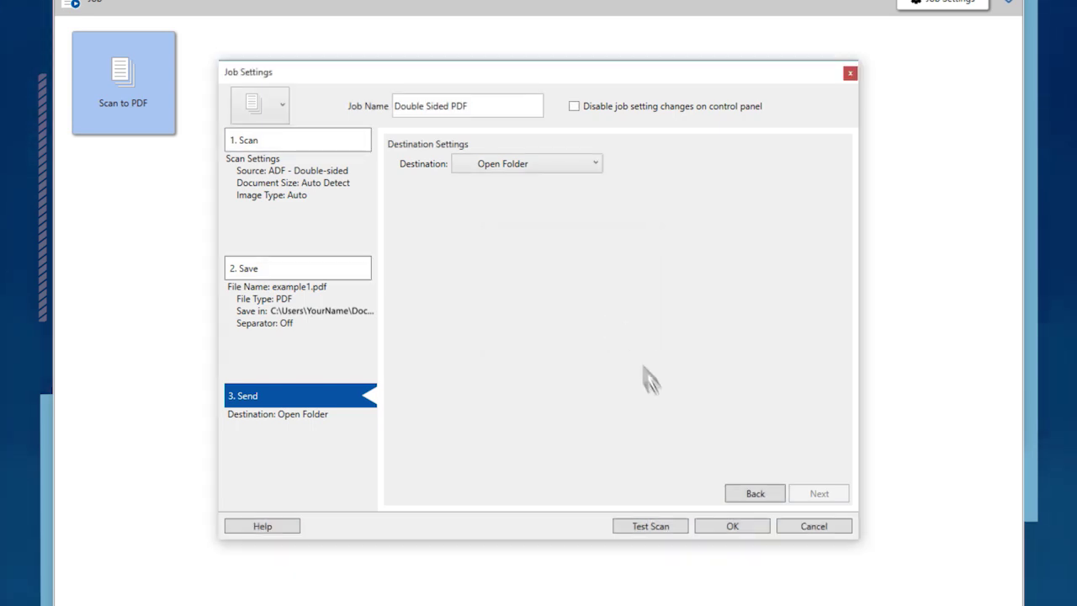
pyautogui.click(732, 527)
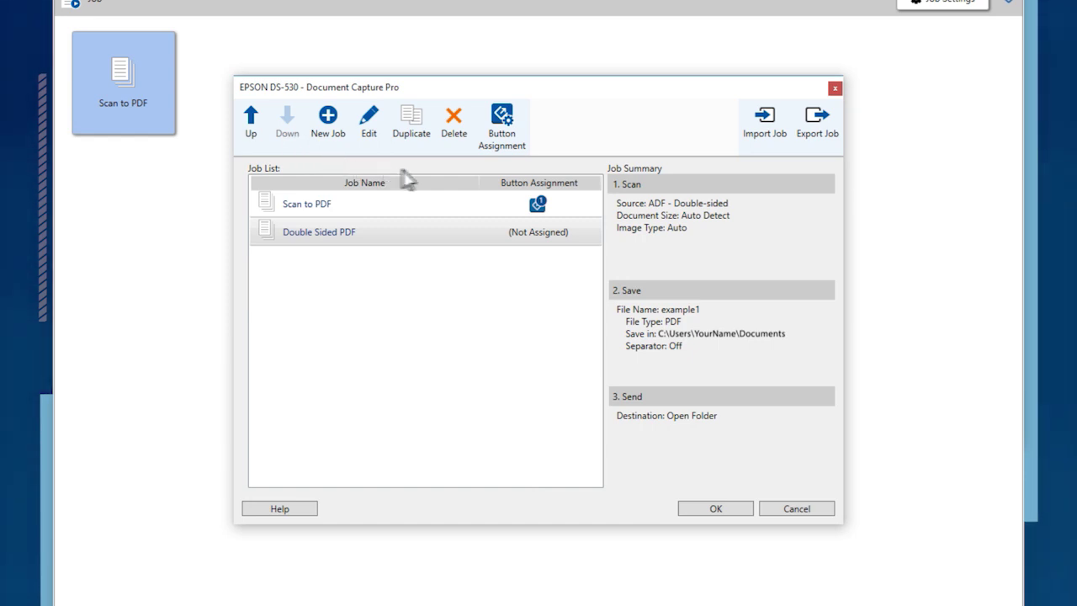
pyautogui.click(498, 138)
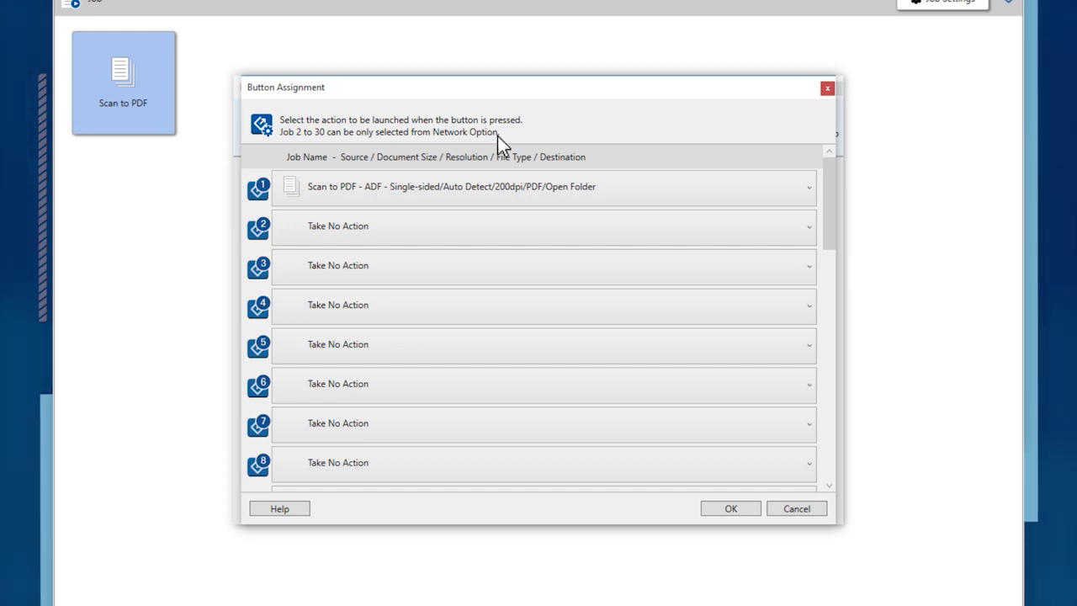
# - Assign Double Sided PDF to button 1 and Scan to PDF to button 2
pyautogui.click(498, 187)
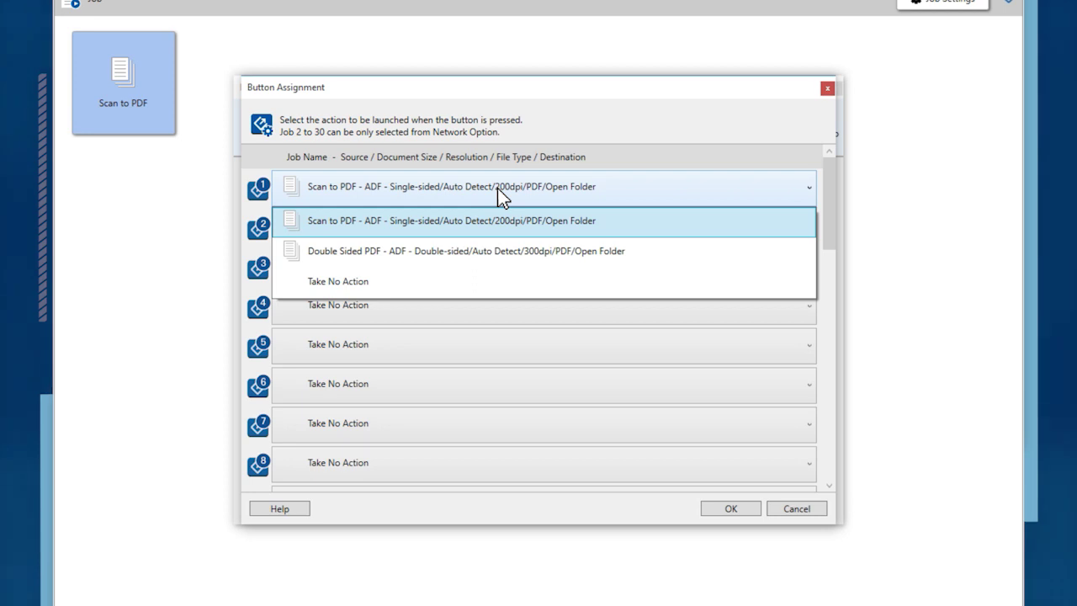
pyautogui.click(497, 250)
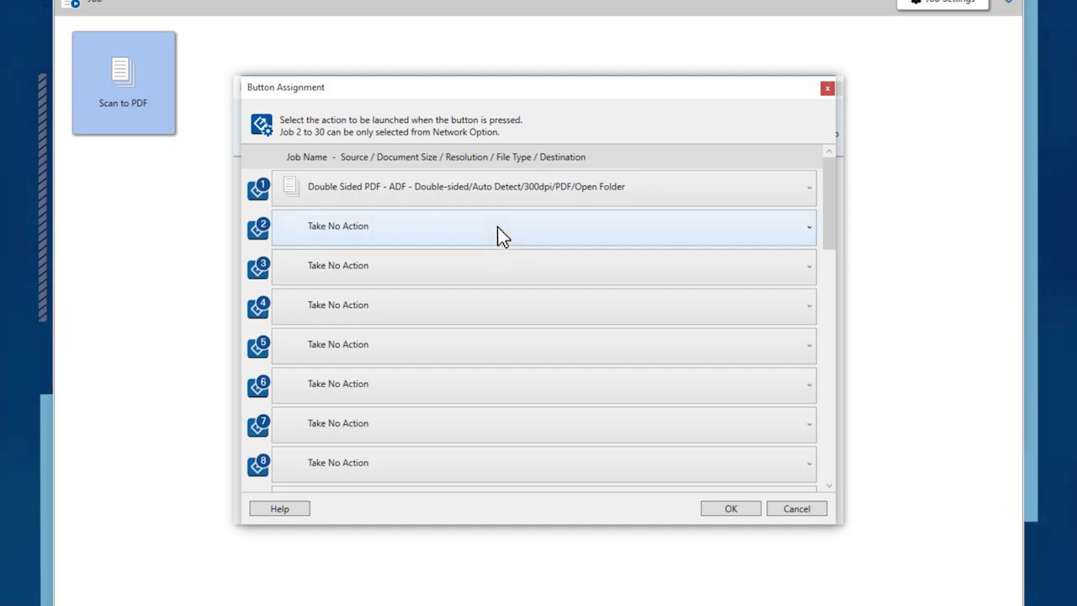
pyautogui.click(497, 226)
pyautogui.click(497, 260)
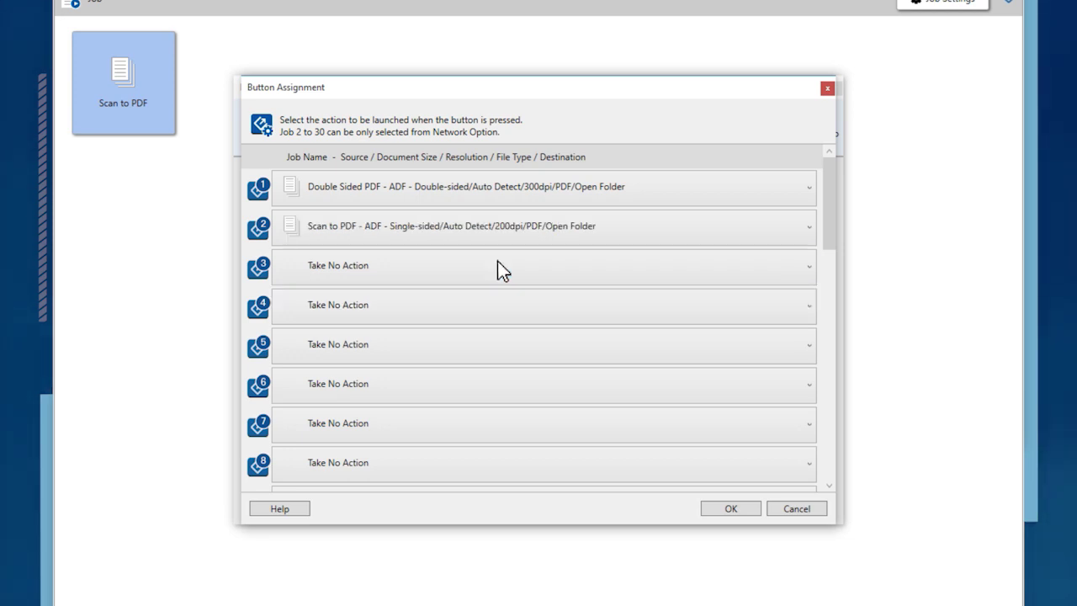
pyautogui.click(729, 514)
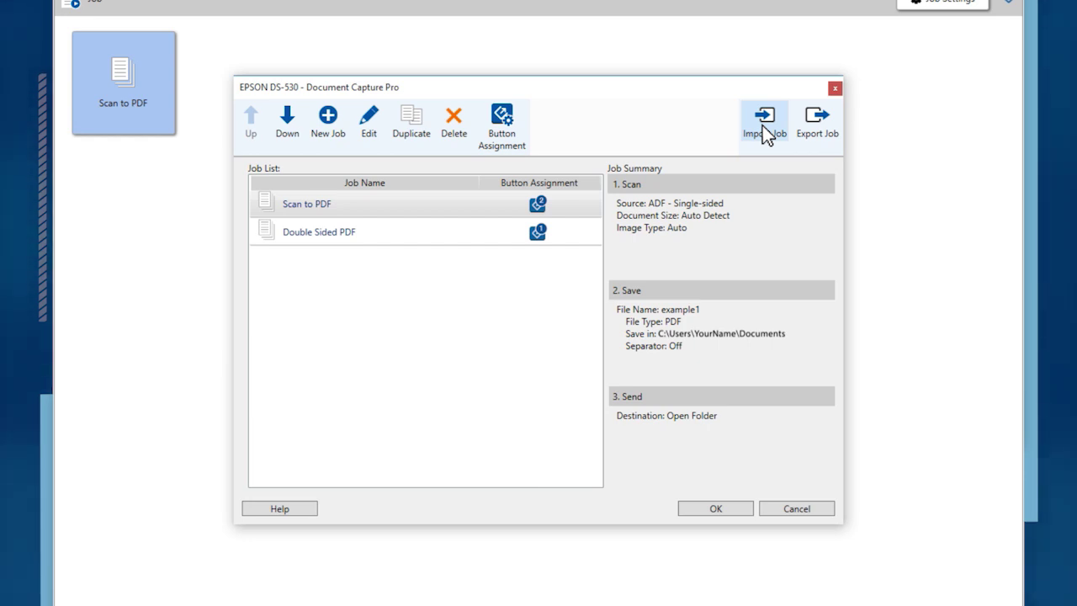
# - Close the job list to return to the Simple View main screen
pyautogui.click(712, 505)
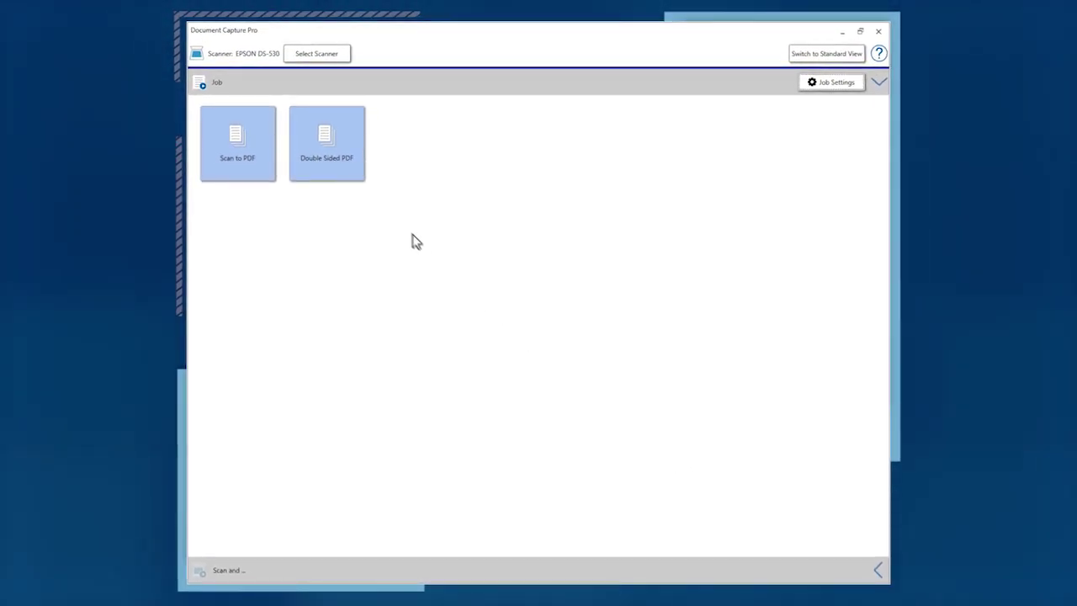
# - Start a scan with the Double Sided PDF job tile
pyautogui.click(339, 173)
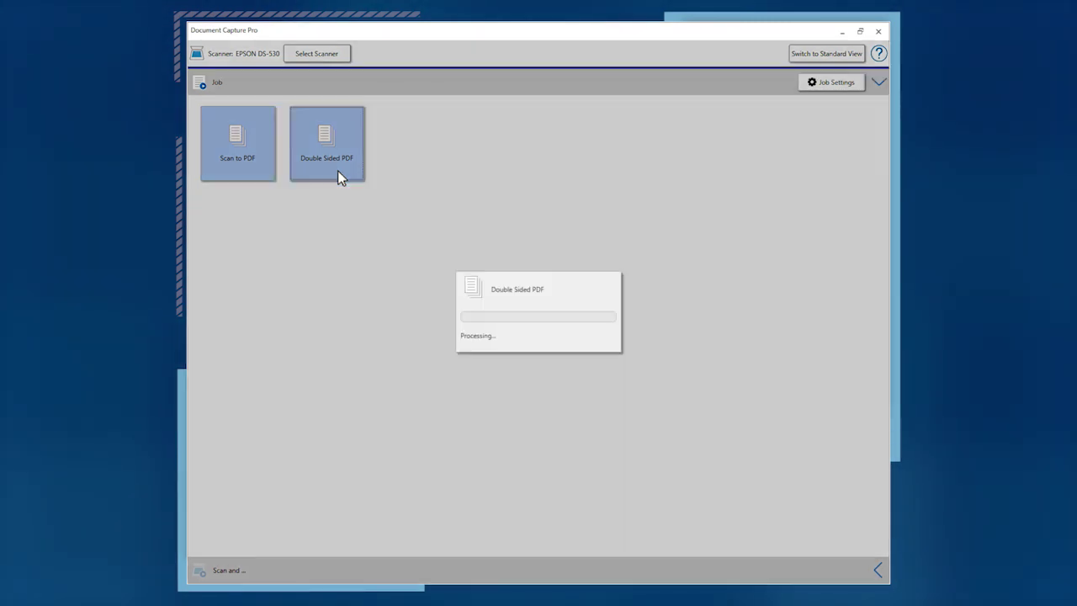